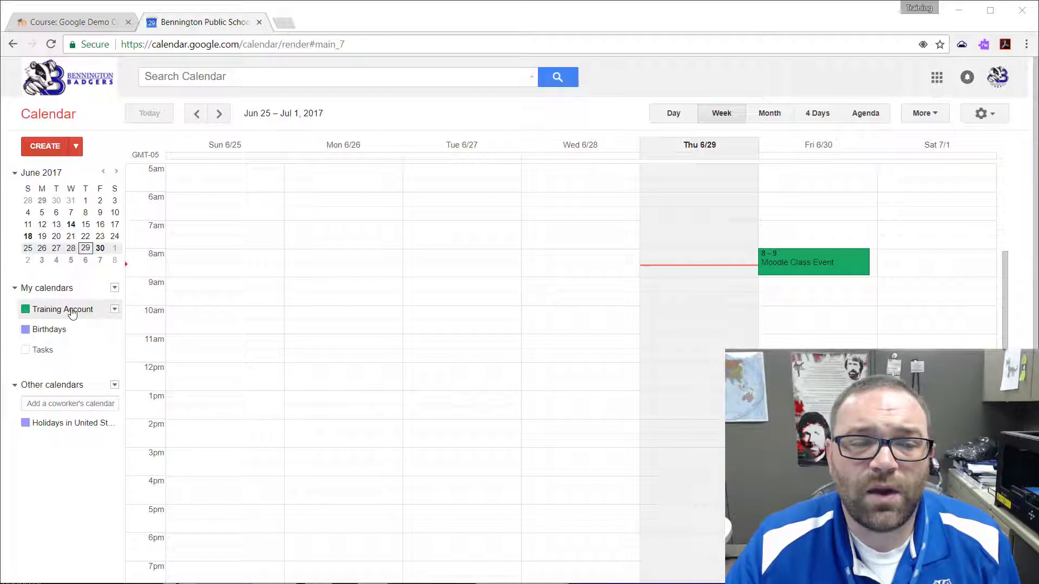
Open the Training Account calendar's settings and scroll to its embed code details
left_click(115, 310)
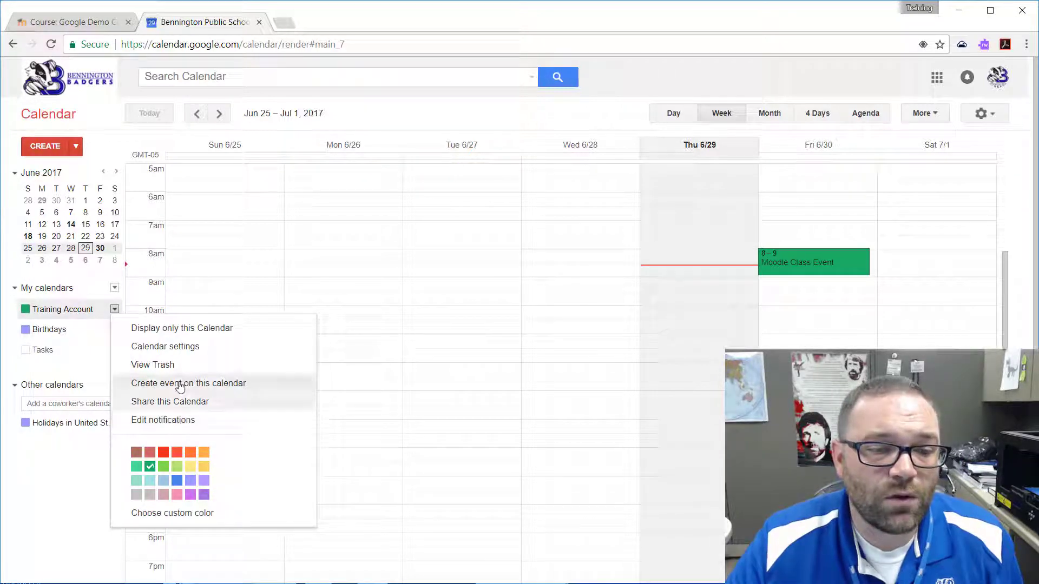
left_click(181, 349)
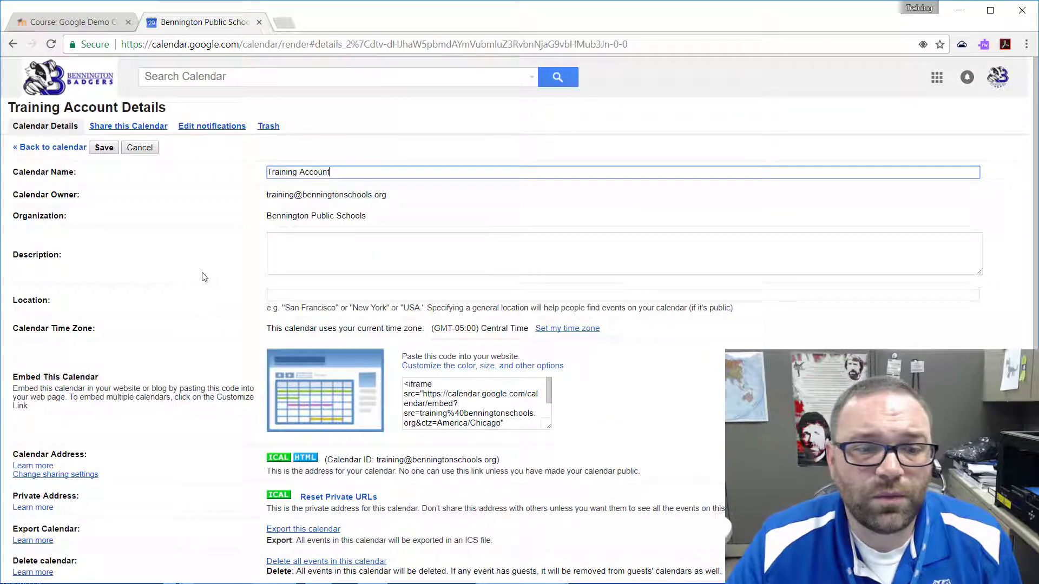
scroll(202, 274, "down", 1)
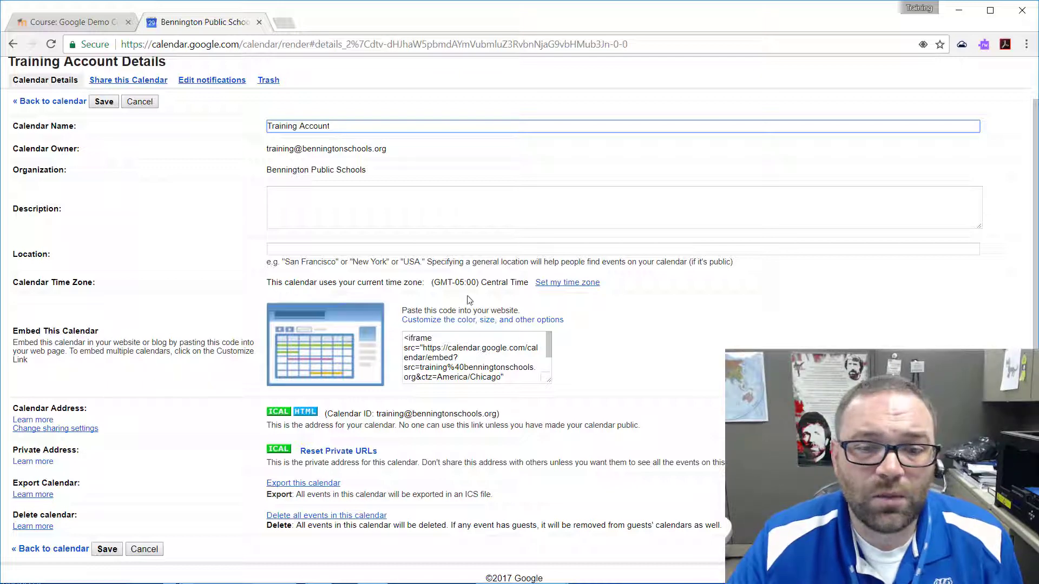
left_click(483, 322)
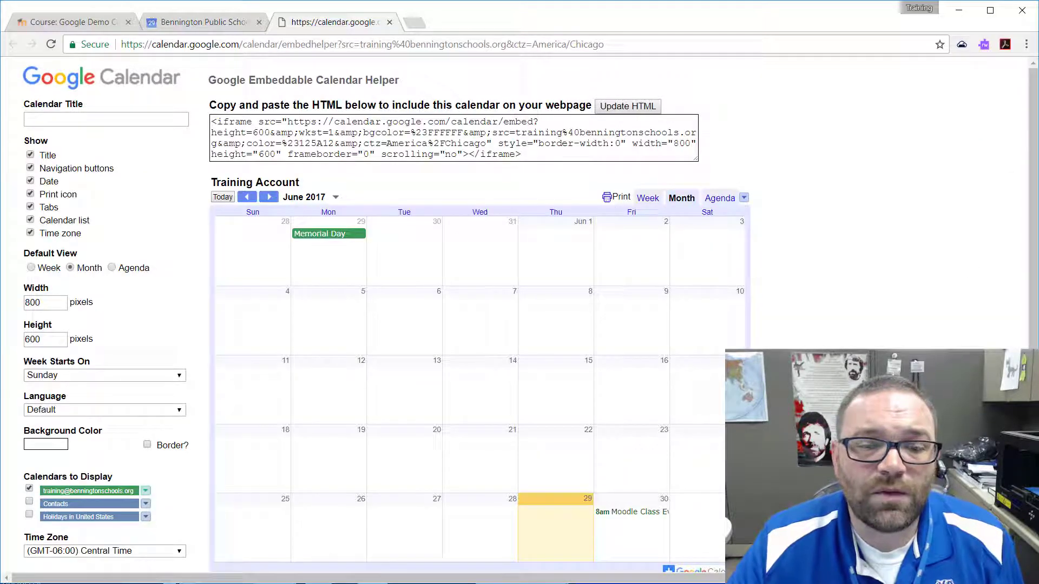
scroll(670, 291, "down", 1)
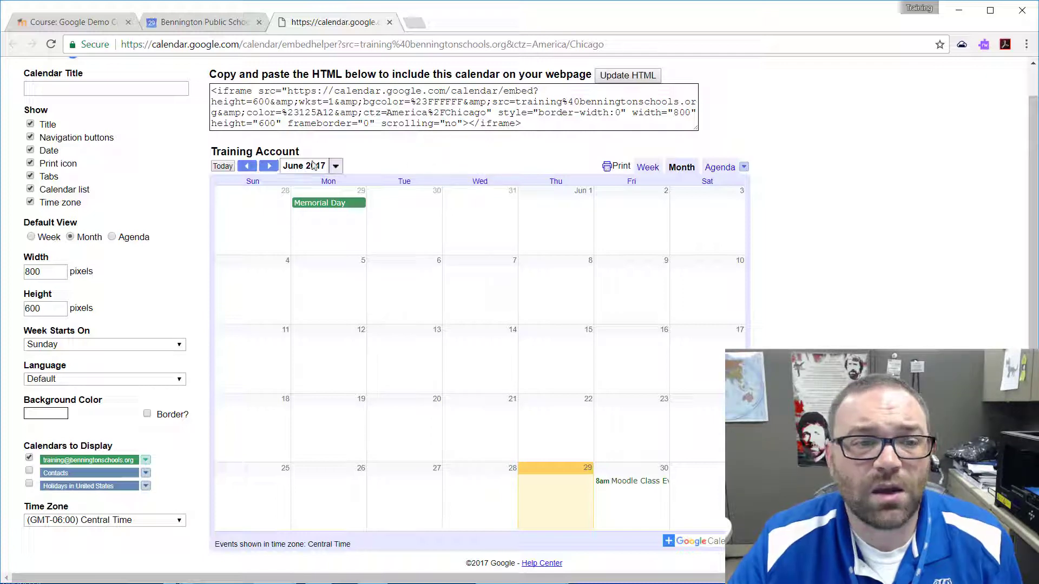
left_click(269, 167)
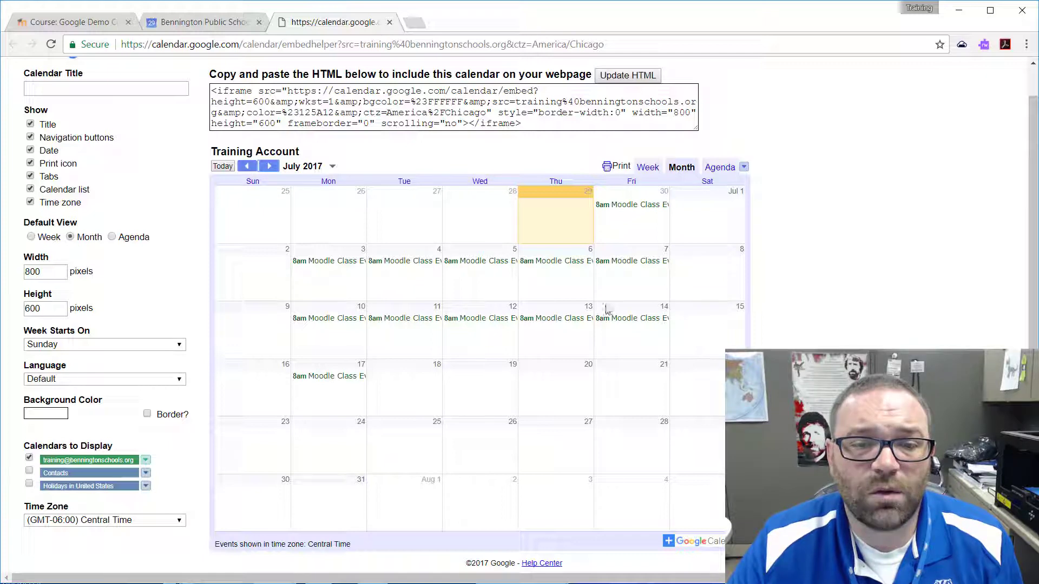
left_click(247, 166)
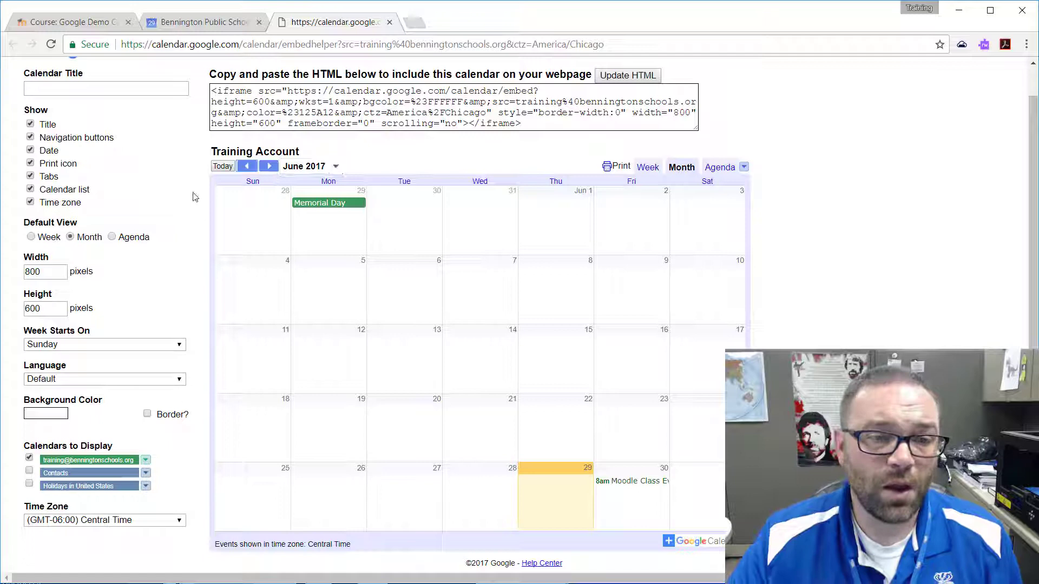
scroll(61, 181, "up", 1)
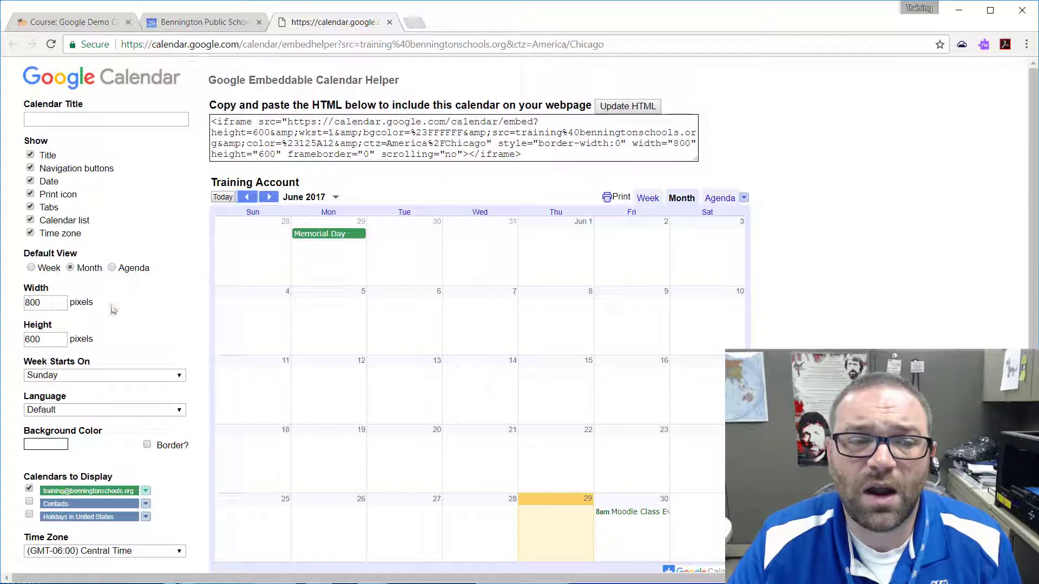
Change the embed width from 800 to 600 and the height from 600 to 400 pixels
left_click_drag(55, 303, 23, 303)
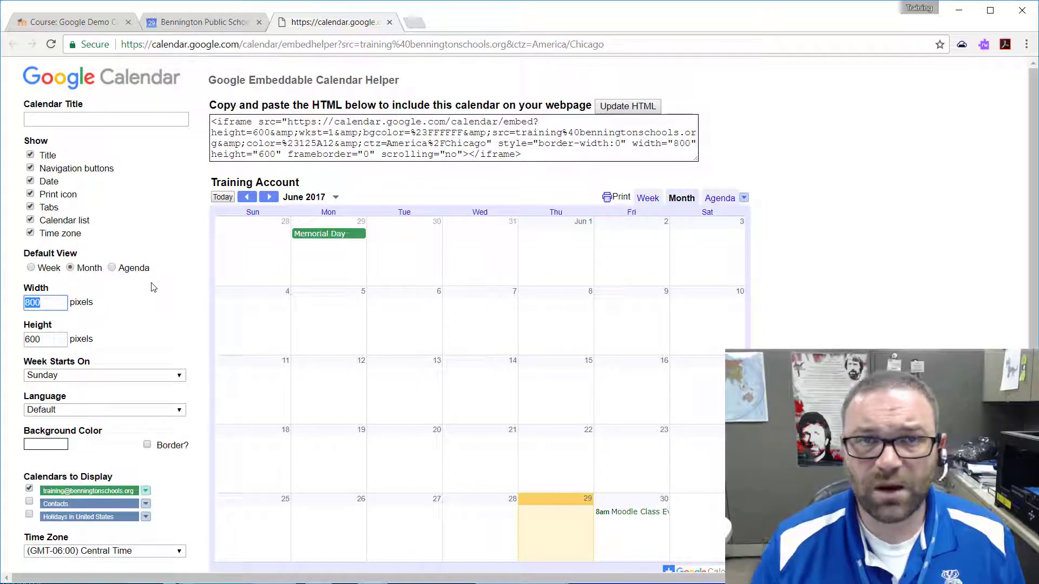
type("60")
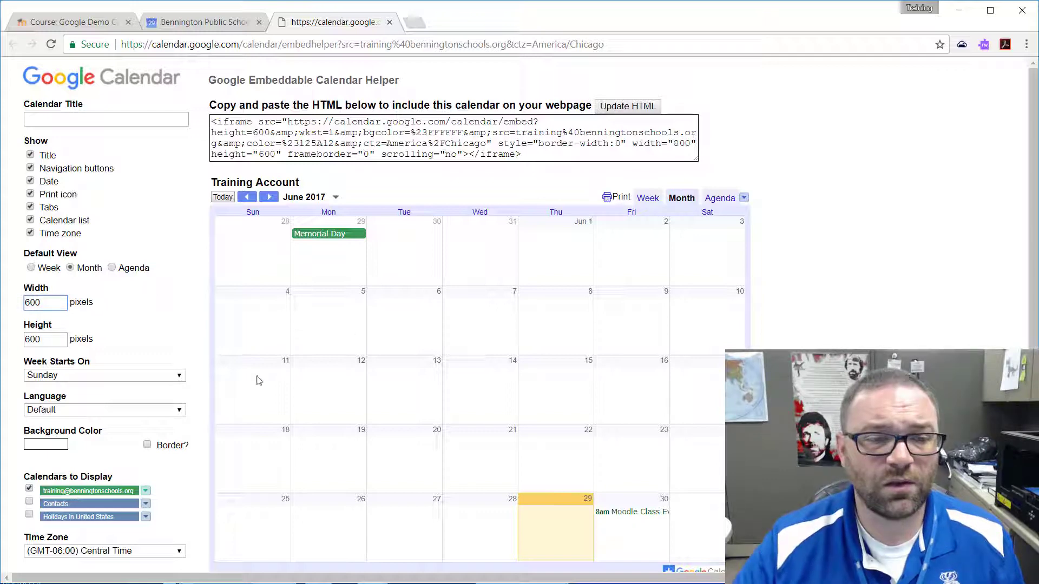
left_click(49, 342)
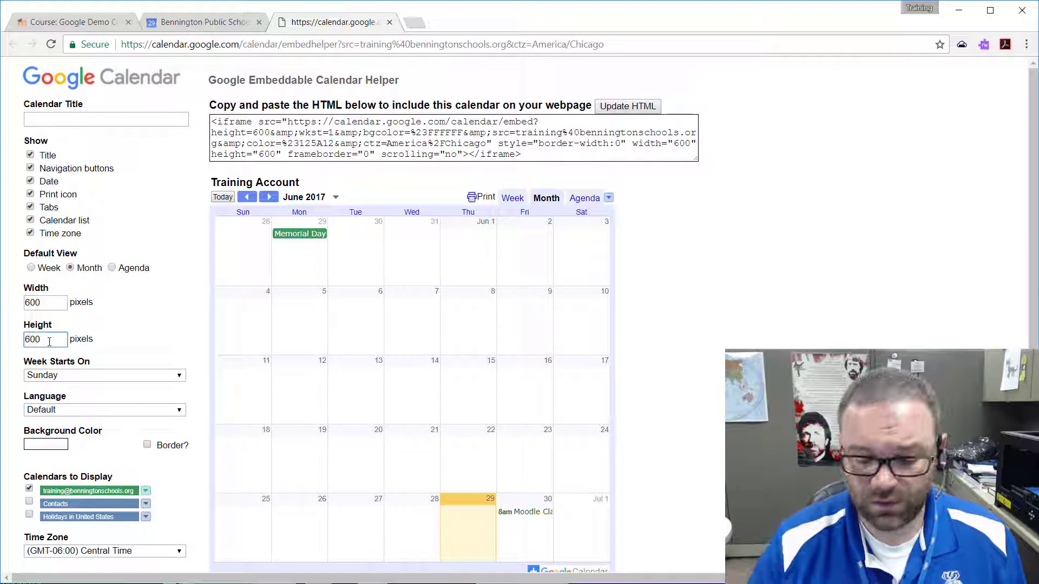
left_click(120, 320)
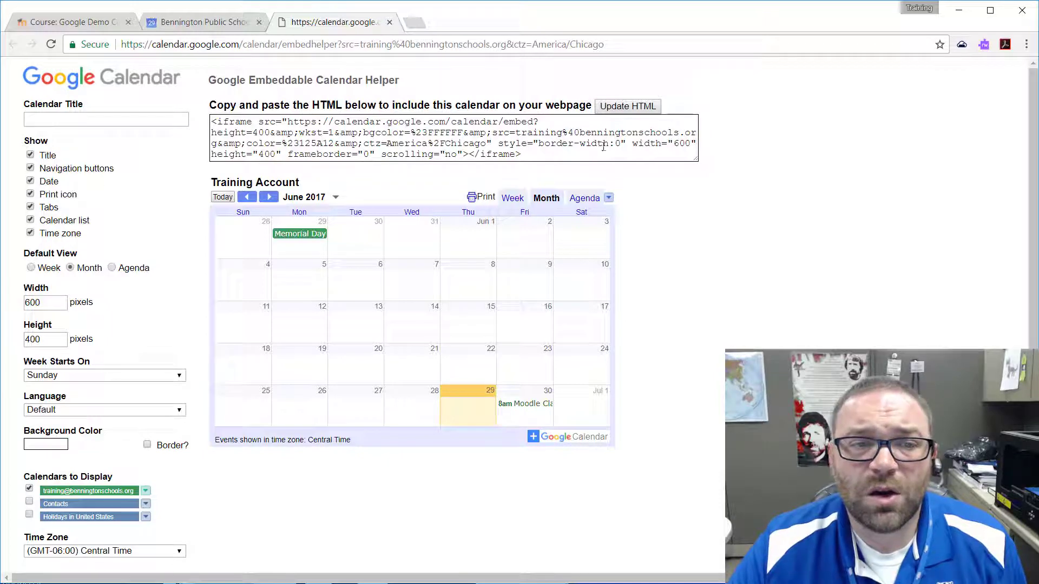
scroll(157, 298, "down", 1)
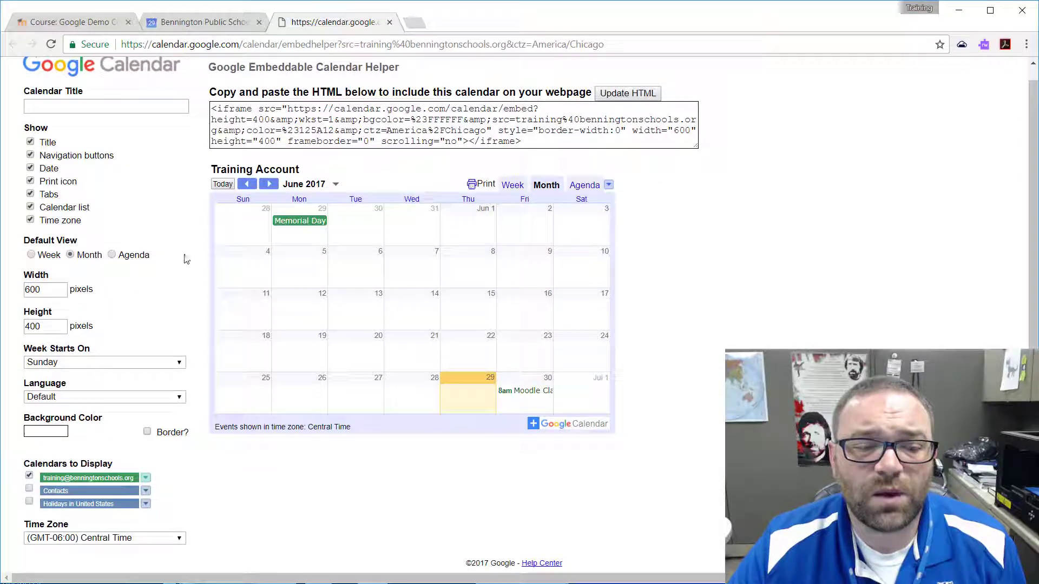
scroll(180, 271, "up", 1)
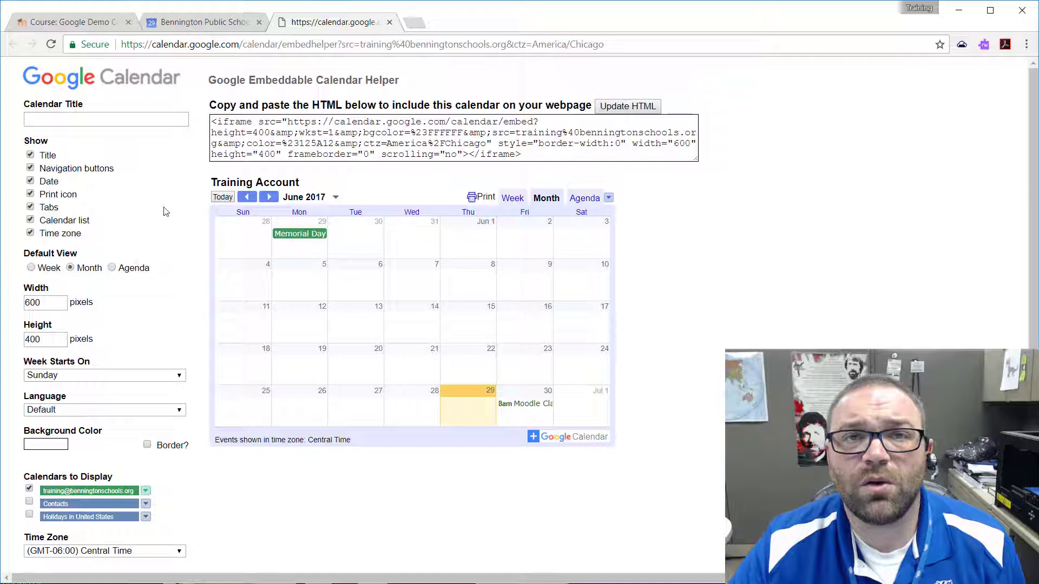
Regenerate the HTML and copy the full 600×400 iframe embed code
left_click(621, 107)
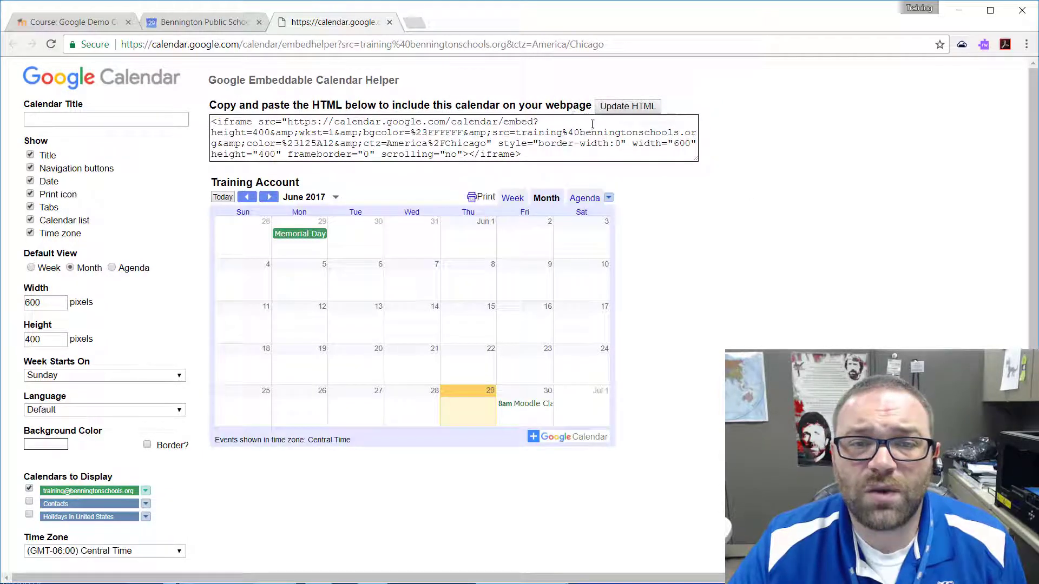
left_click_drag(531, 153, 206, 112)
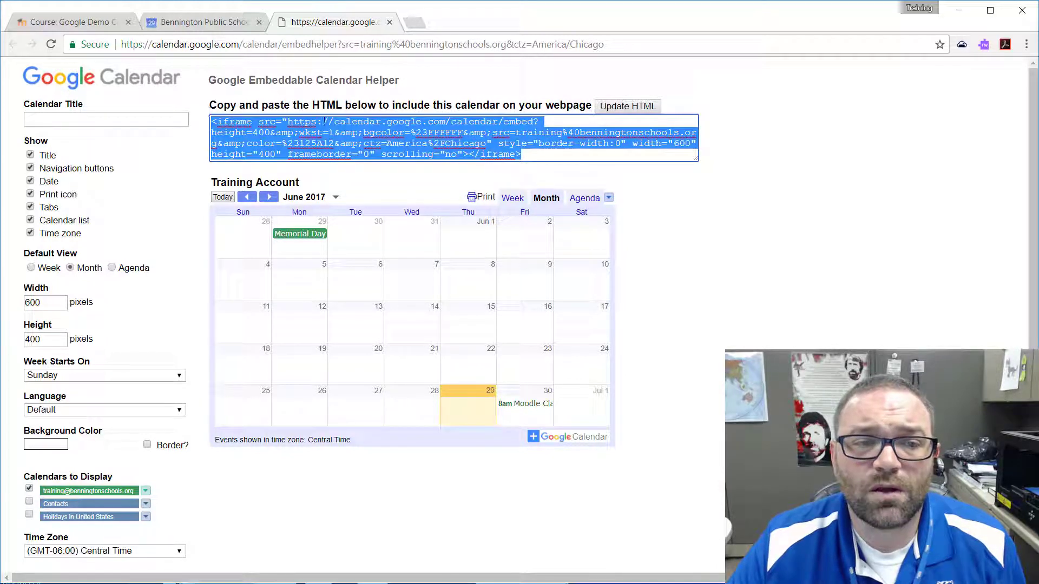
right_click(417, 132)
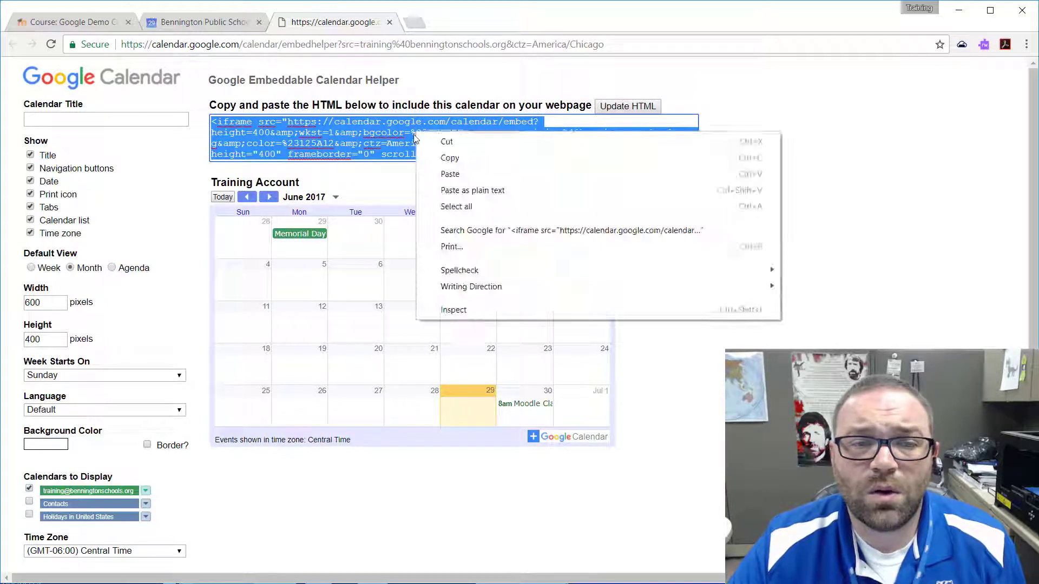
left_click(450, 158)
left_click(541, 144)
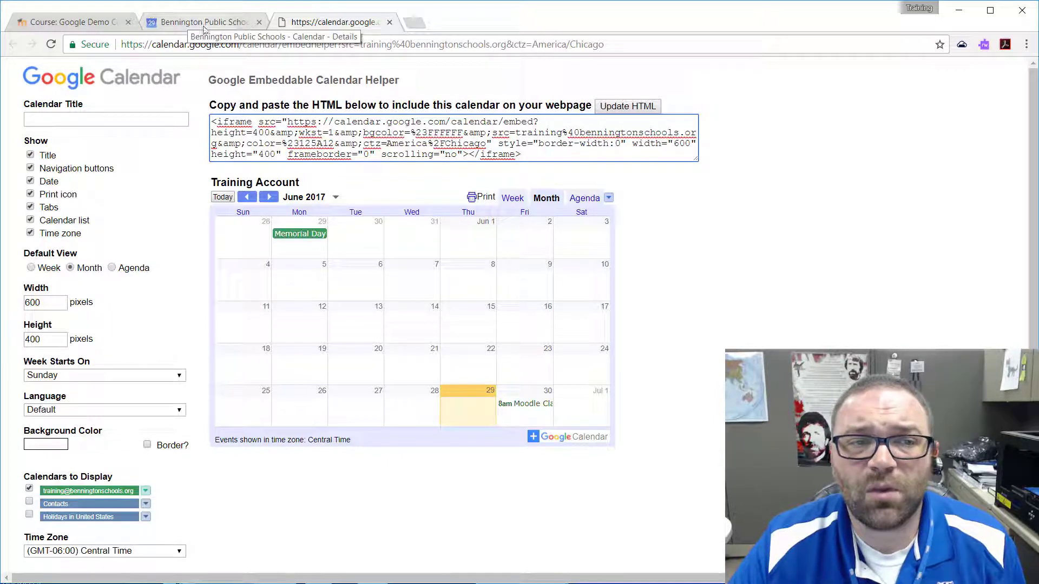
Go to Google Demo Course and turn editing on
left_click(84, 27)
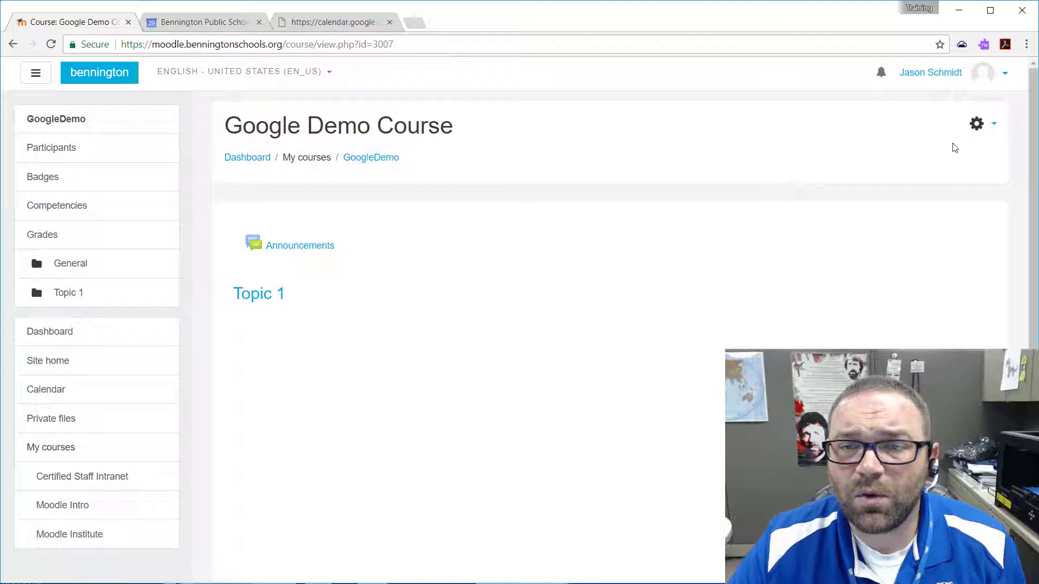
left_click(981, 125)
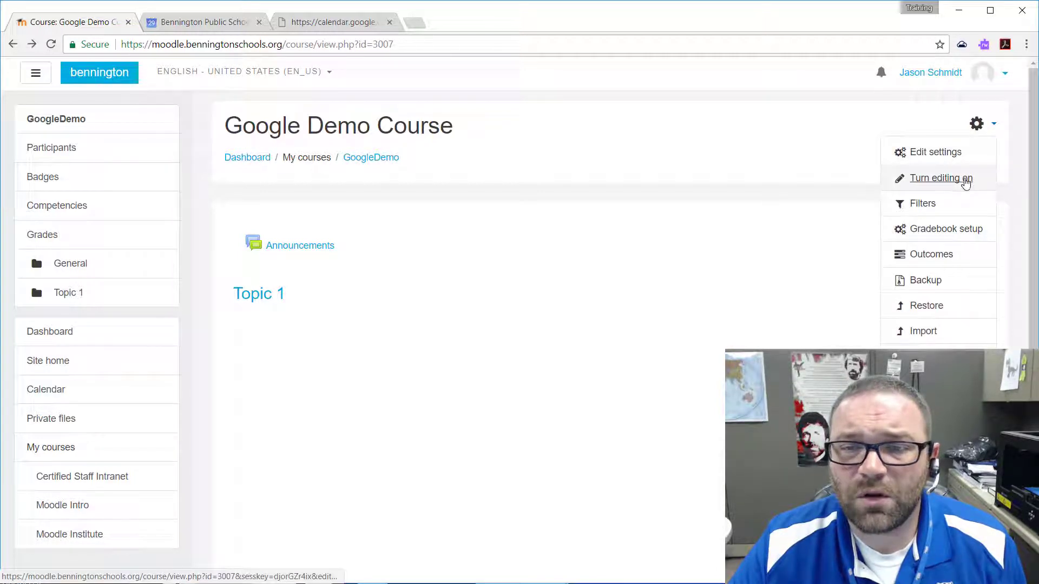
left_click(965, 180)
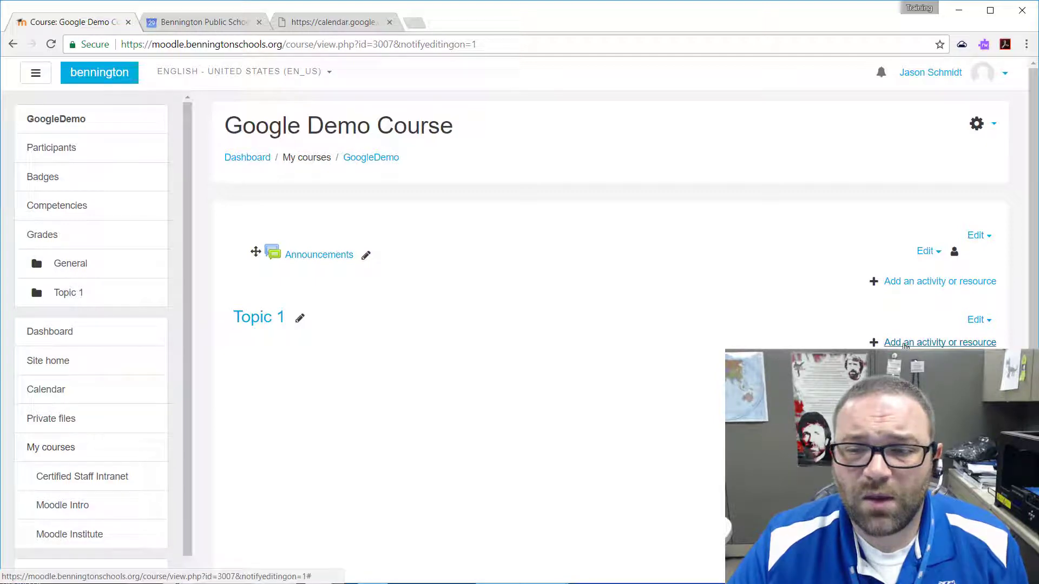
Add a Label to Topic 1 from the activities and resources list
left_click(905, 344)
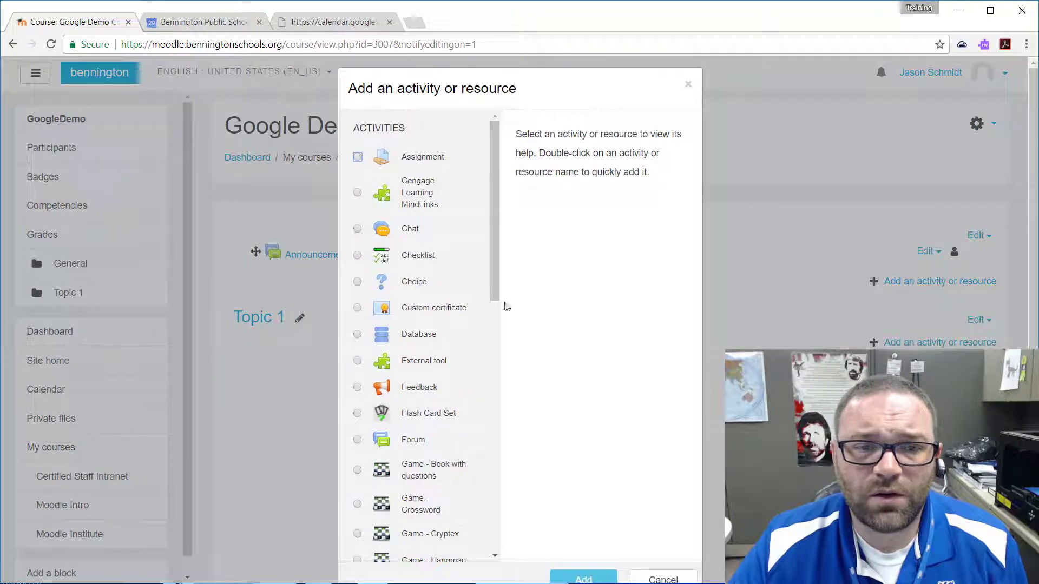
scroll(458, 282, "down", 6)
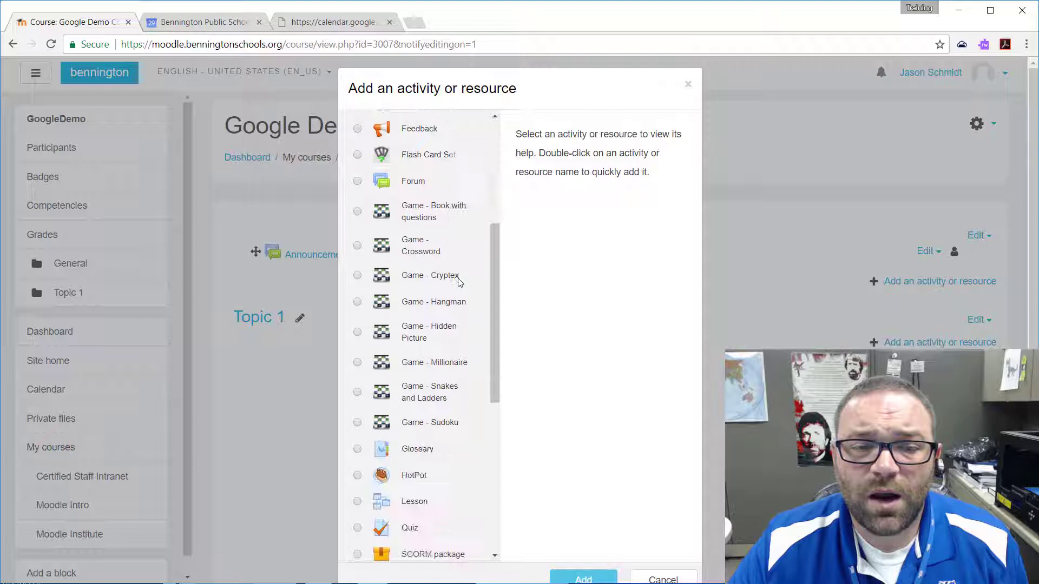
scroll(459, 282, "down", 2)
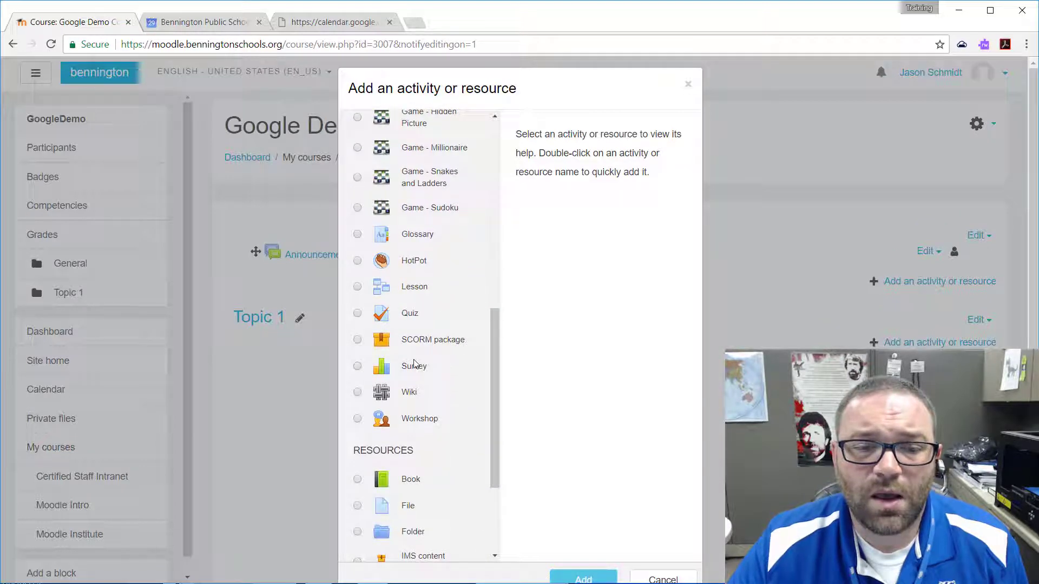
scroll(413, 292, "down", 5)
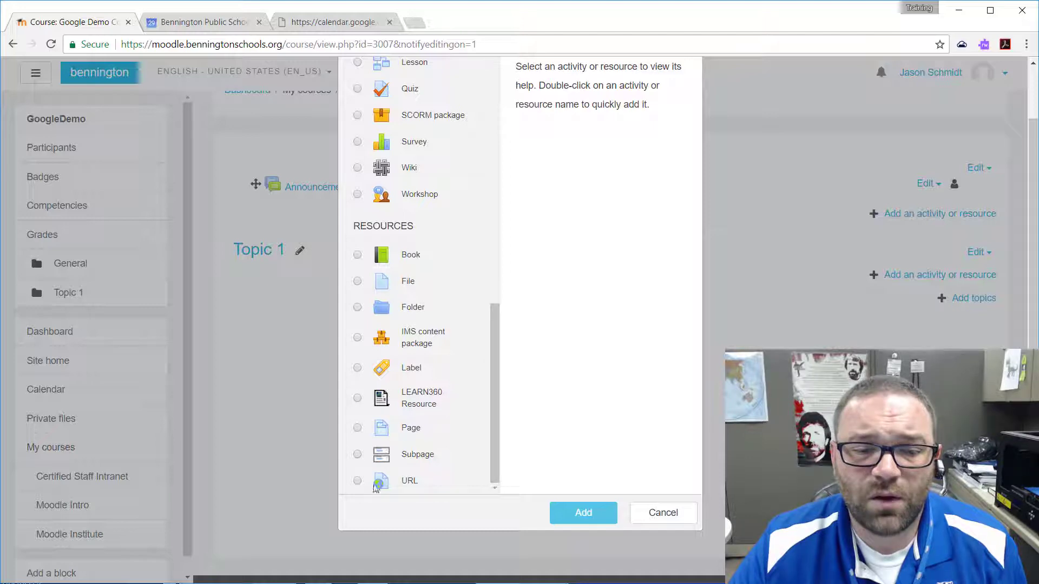
left_click(358, 369)
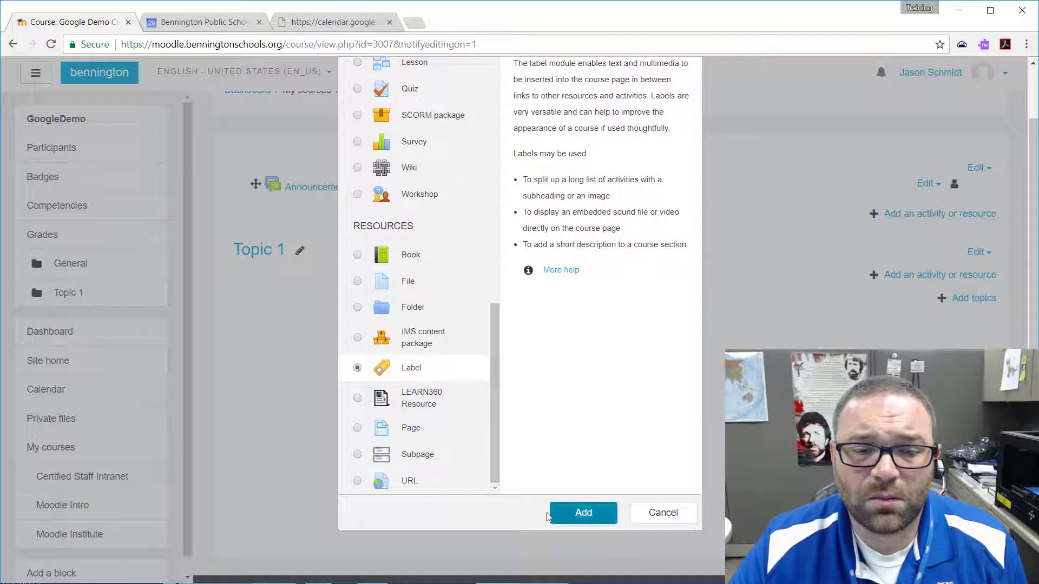
left_click(579, 512)
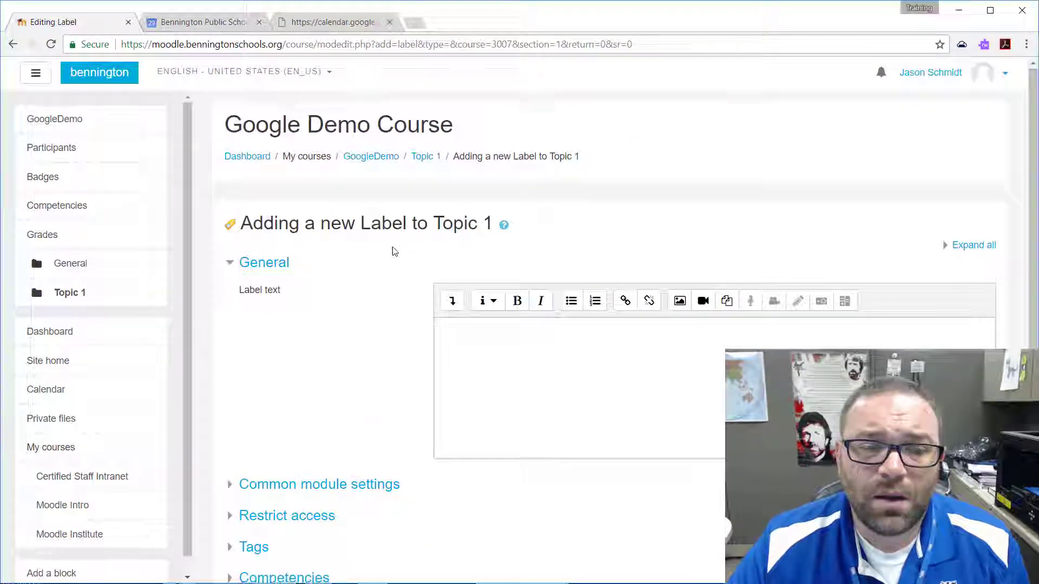
Paste the calendar iframe code into the label text using the HTML source view
scroll(395, 251, "down", 3)
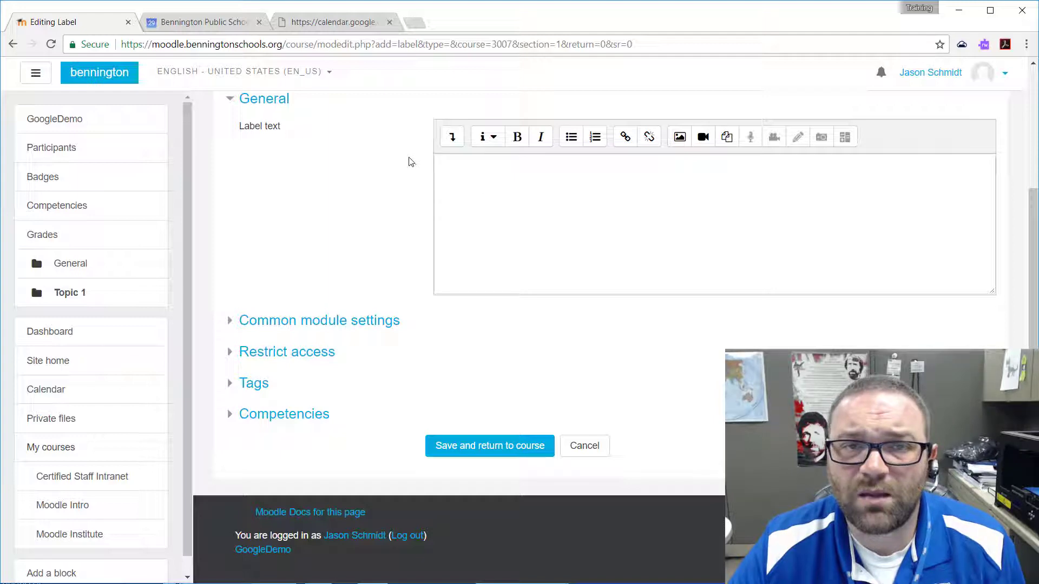
left_click(453, 138)
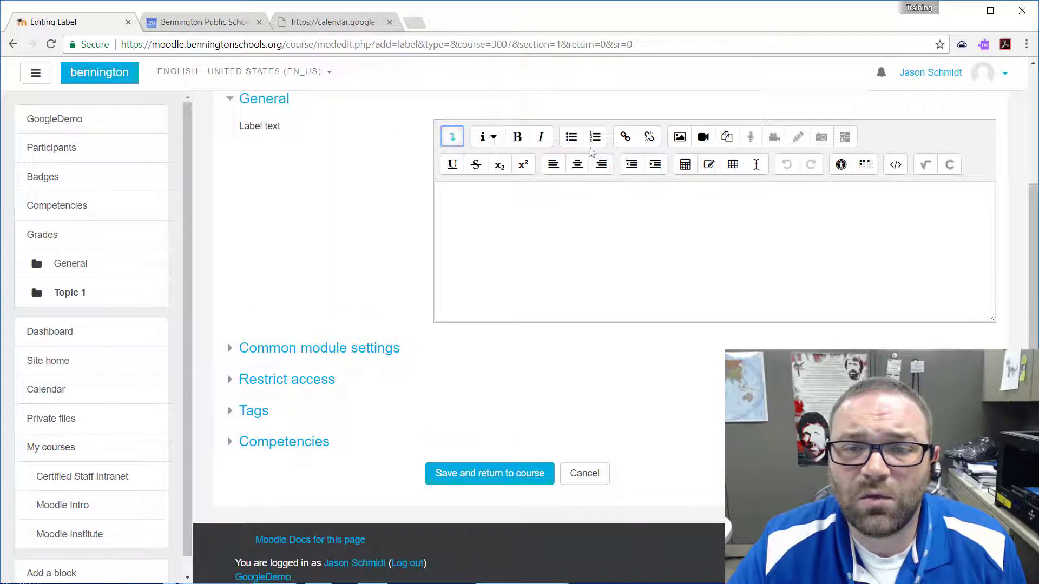
left_click(896, 165)
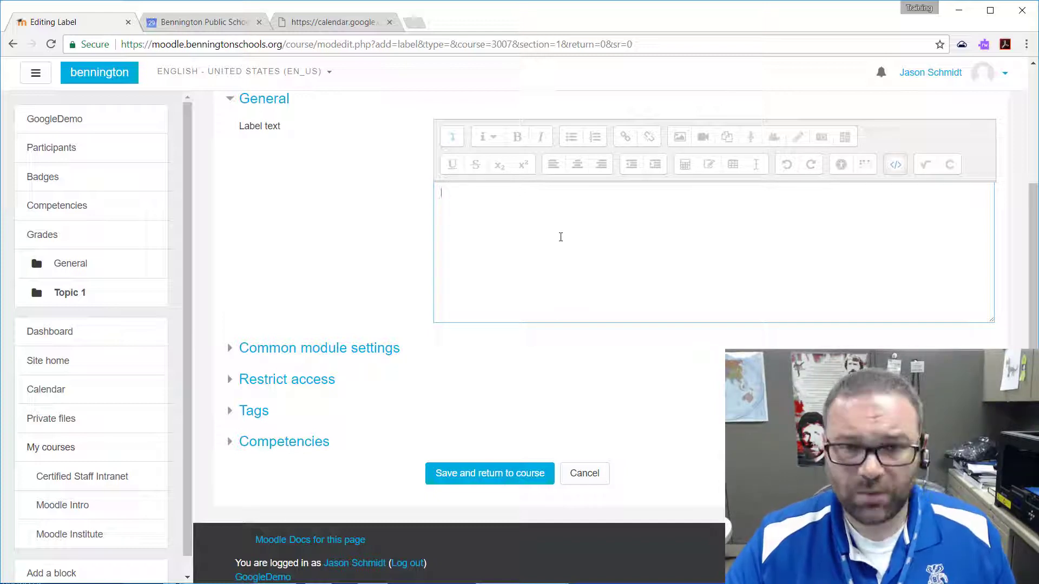
key("ctrl+v")
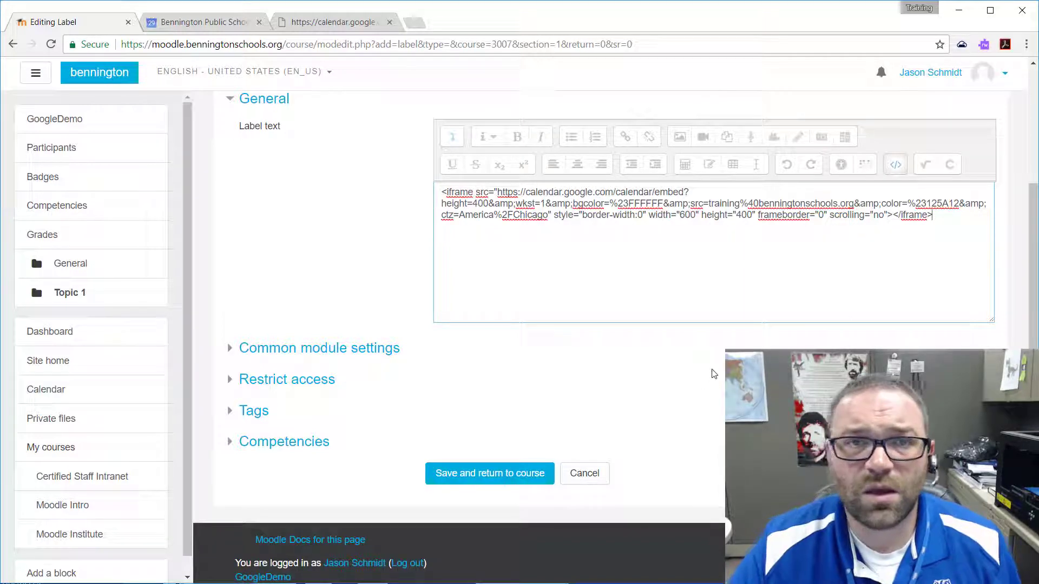
Preview the embedded calendar in the label editor, then save and return to the course
left_click(895, 165)
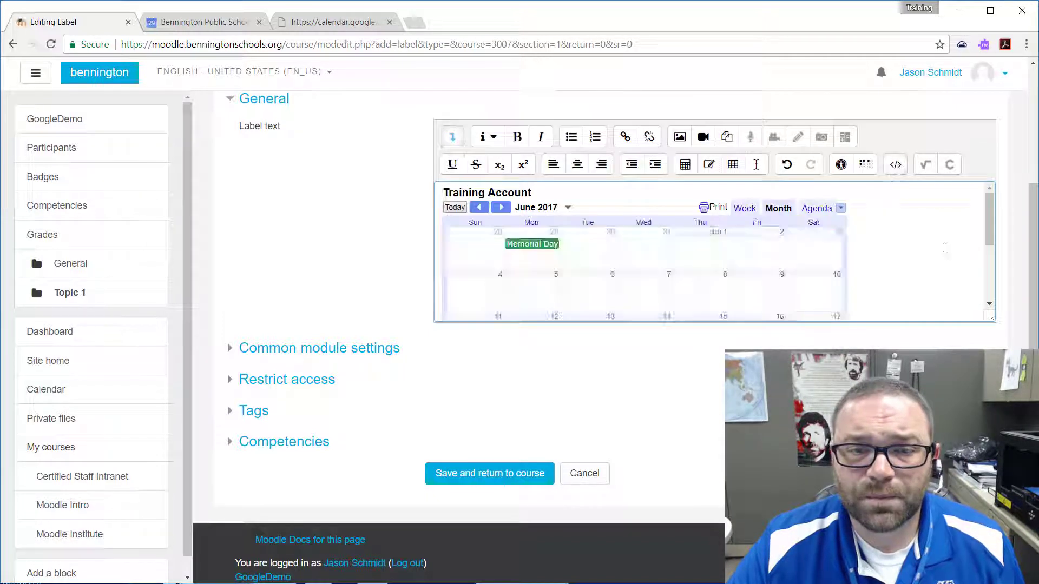
scroll(897, 236, "down", 5)
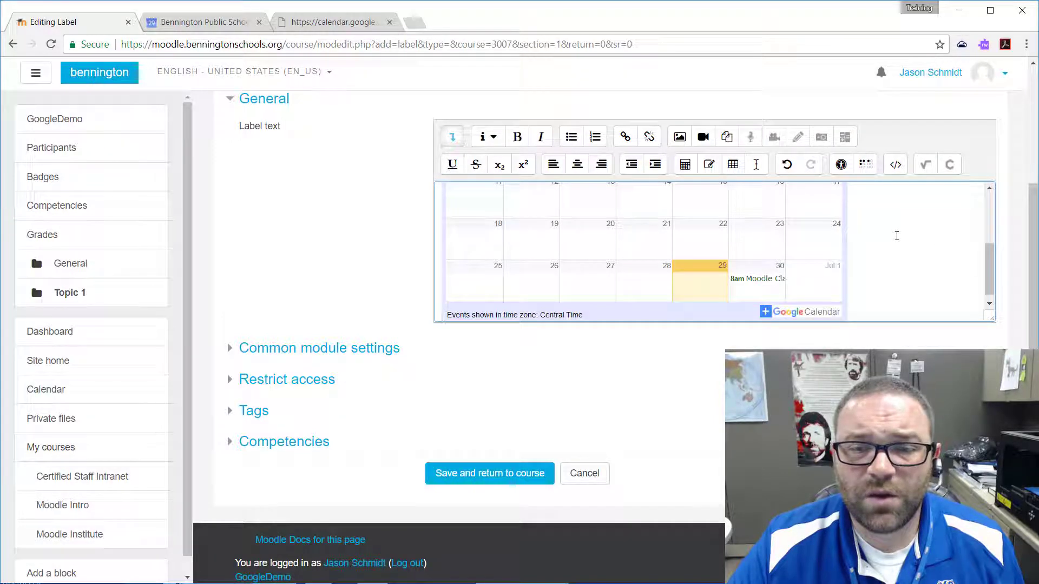
scroll(896, 237, "up", 6)
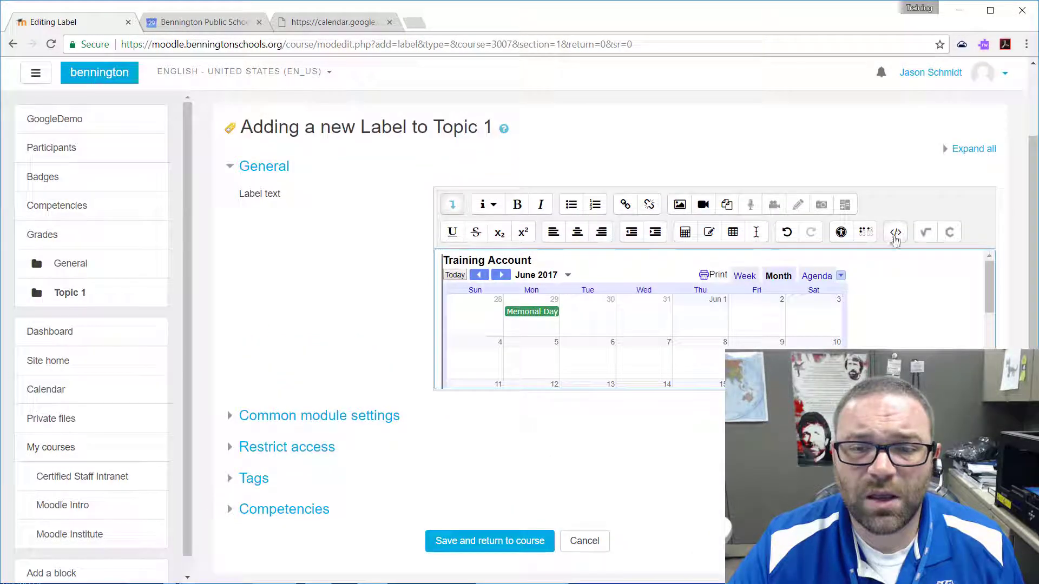
scroll(903, 285, "down", 5)
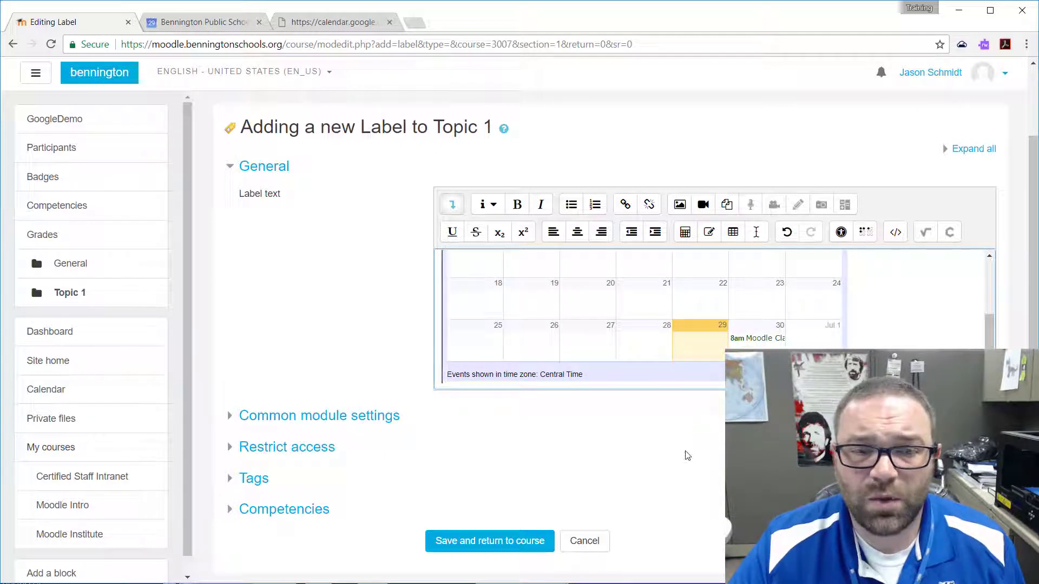
left_click(490, 542)
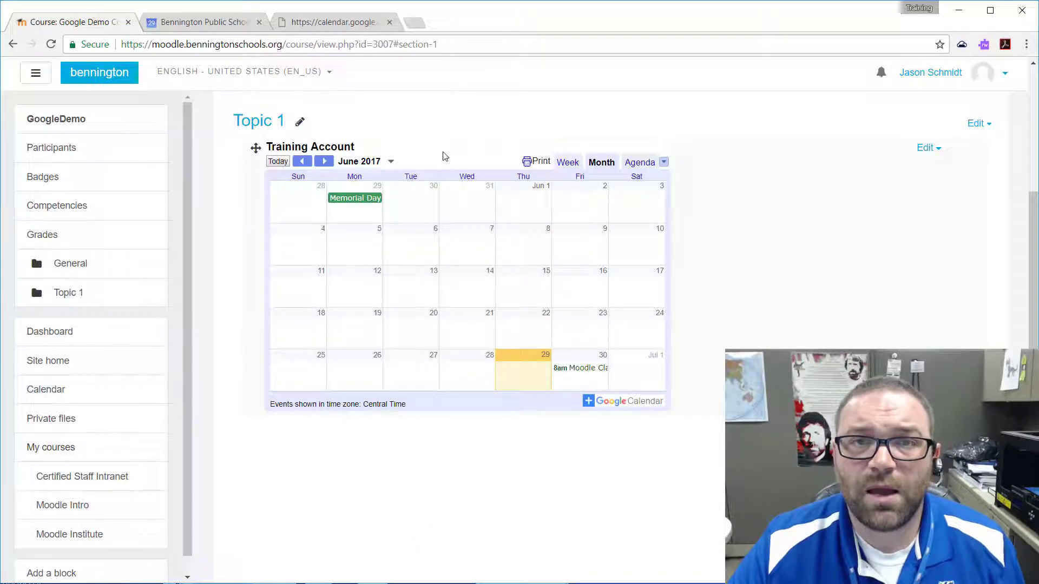
Switch the embedded calendar to Agenda view and check its included calendars list
left_click(644, 162)
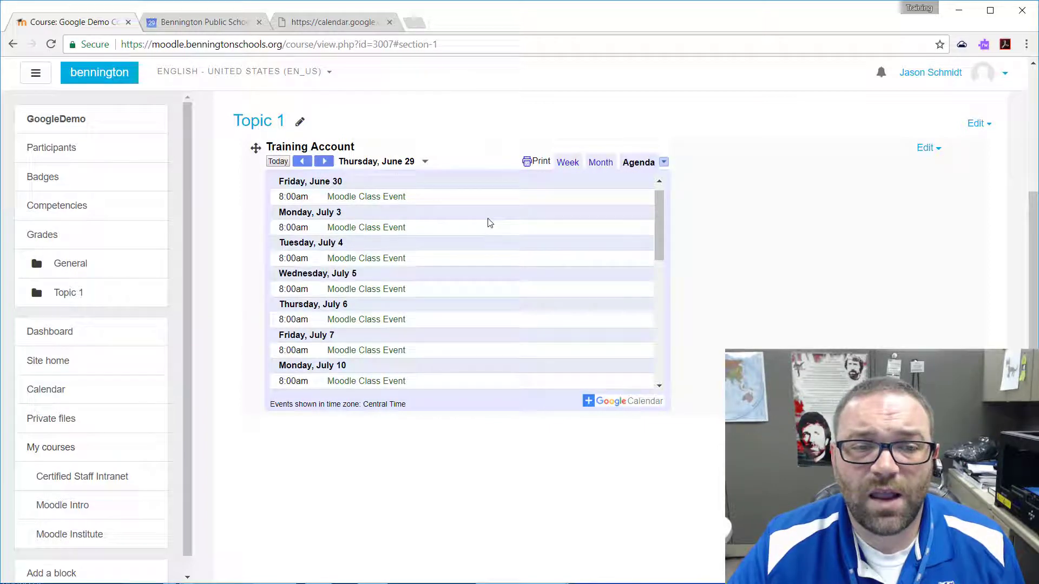
scroll(489, 222, "down", 5)
scroll(489, 222, "up", 5)
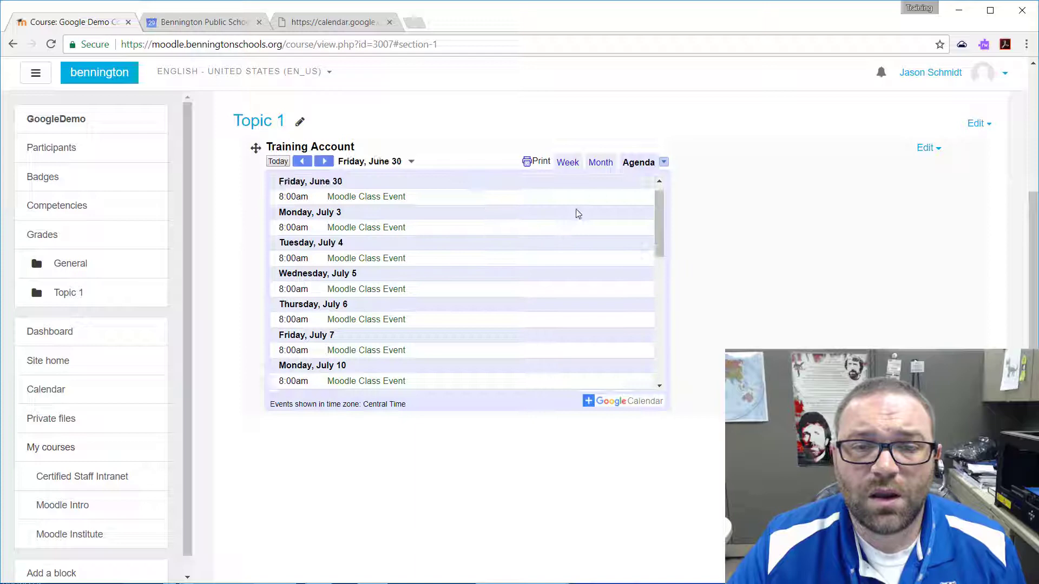
scroll(578, 213, "up", 1)
left_click(664, 162)
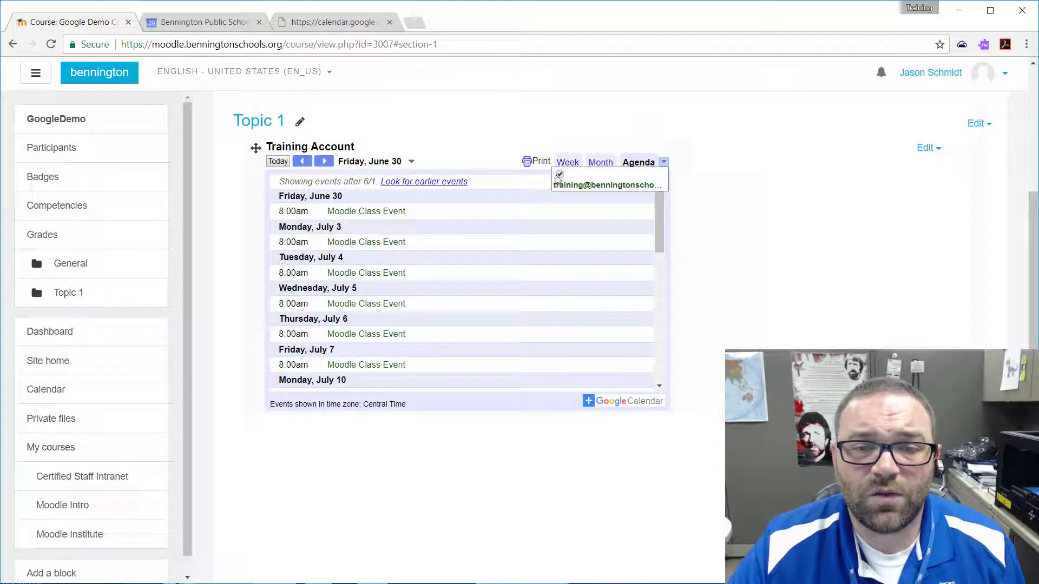
left_click(663, 163)
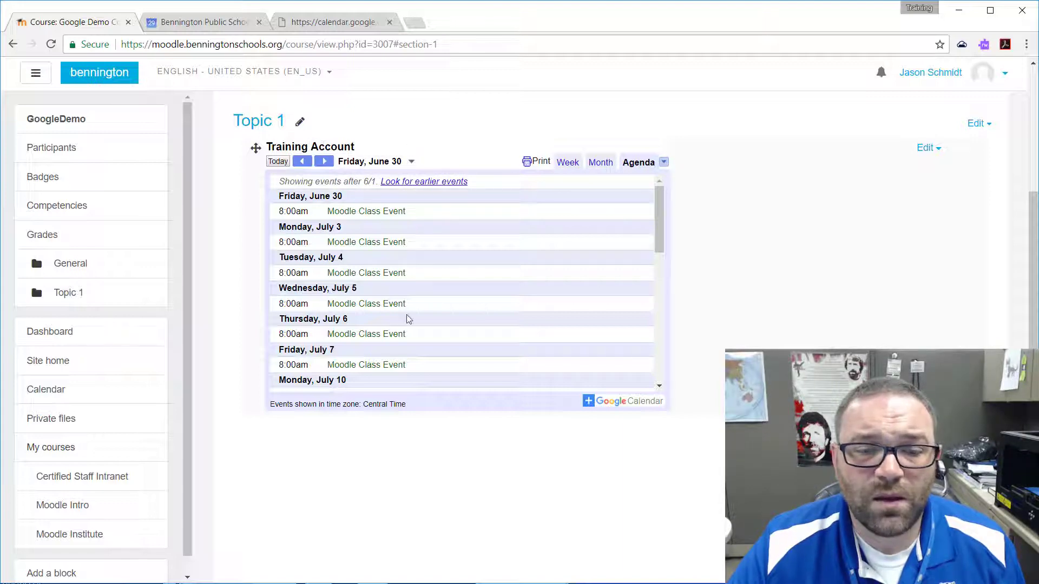
Open the calendar in Google Calendar, close that tab, and scroll back to the top
left_click(628, 400)
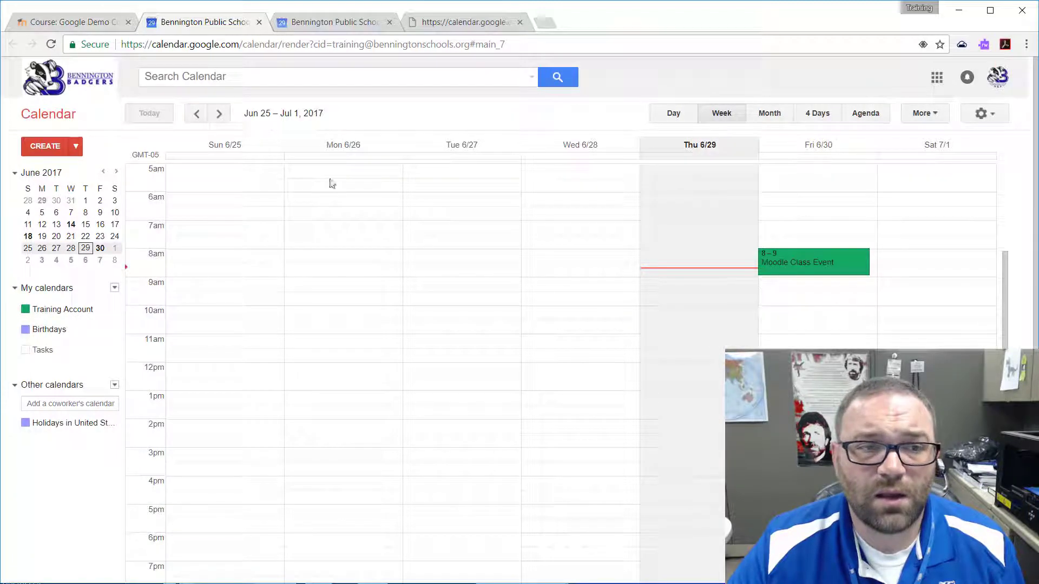
left_click(259, 23)
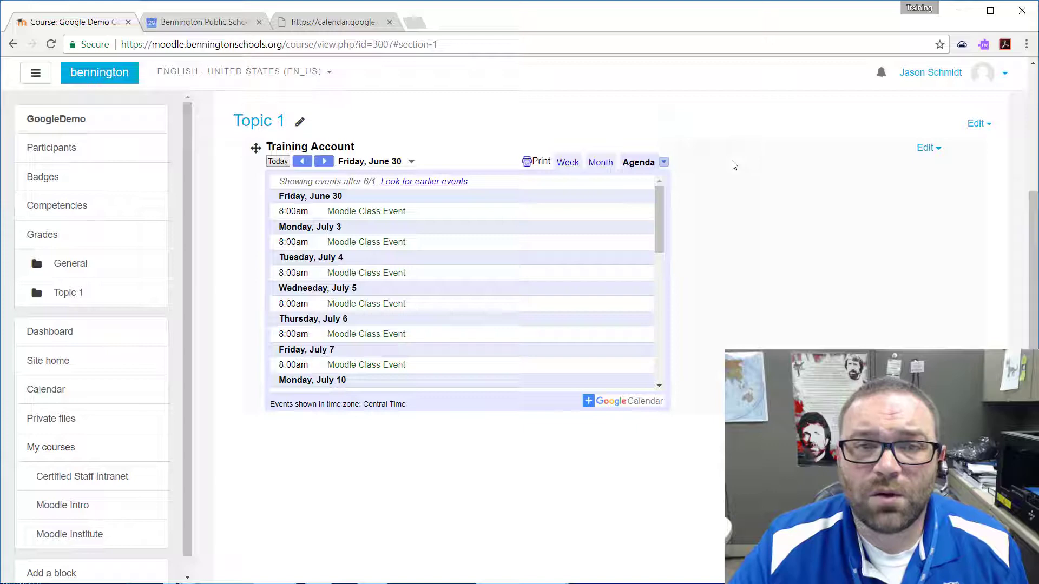
scroll(733, 165, "up", 4)
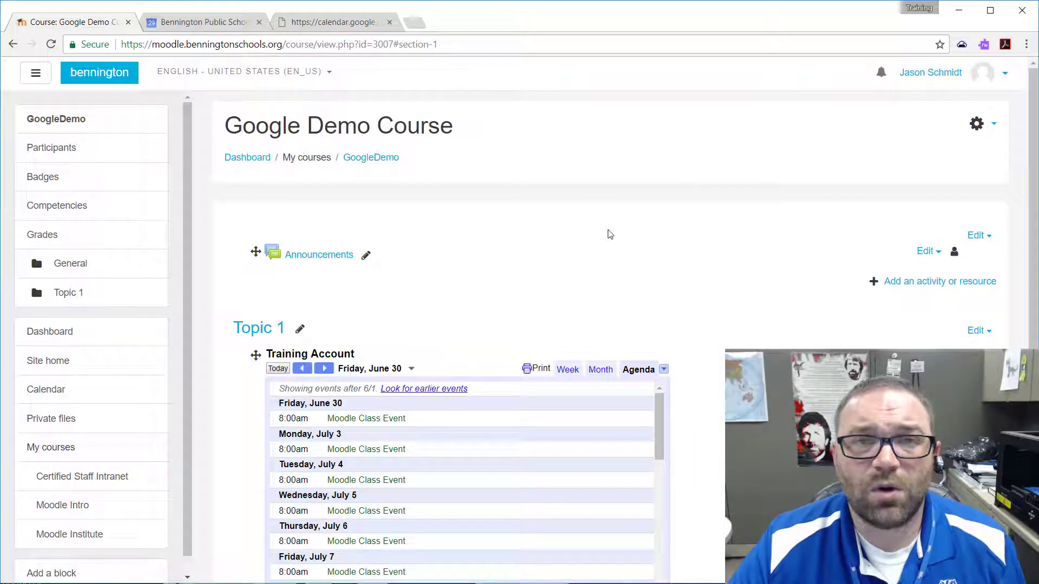